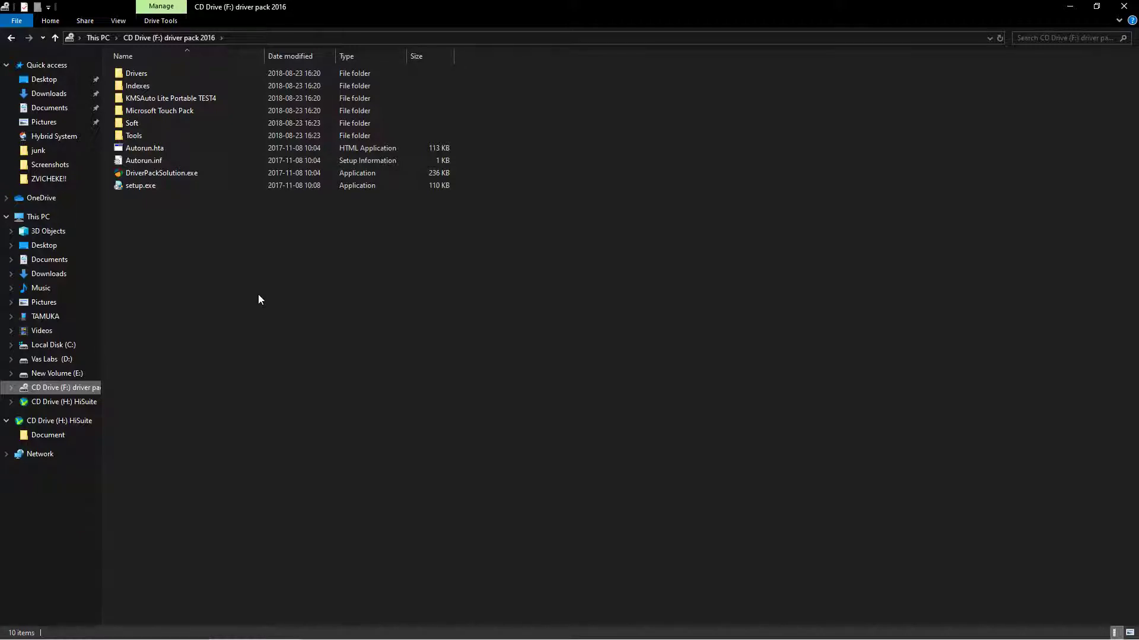
View This PC's system properties, then close the system window
right_click(58, 218)
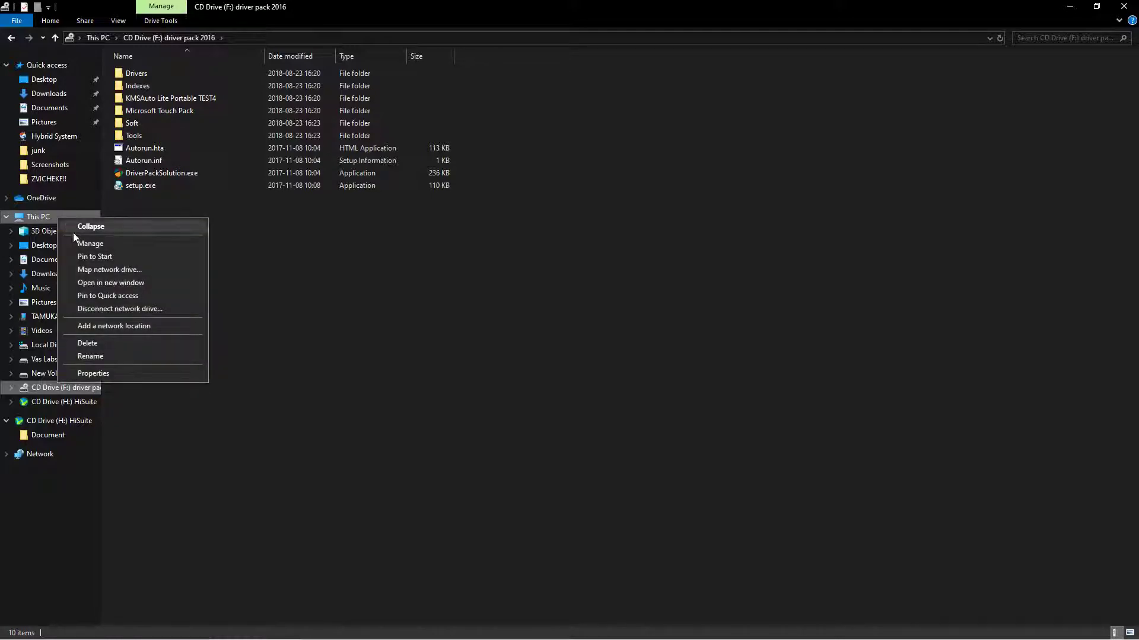
left_click(133, 373)
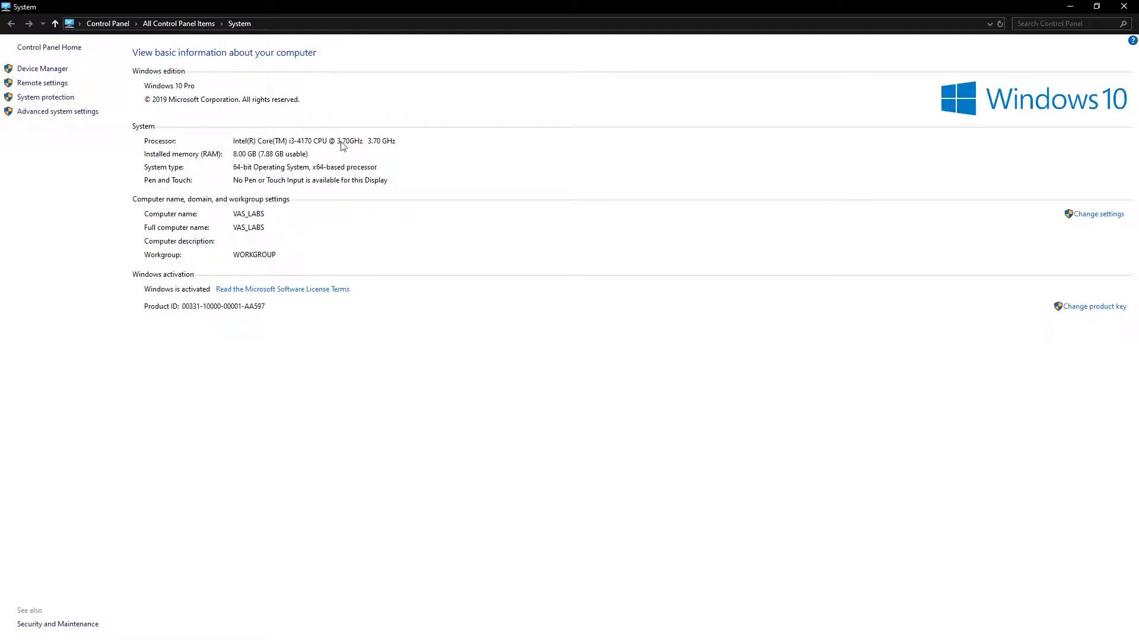
left_click(1123, 6)
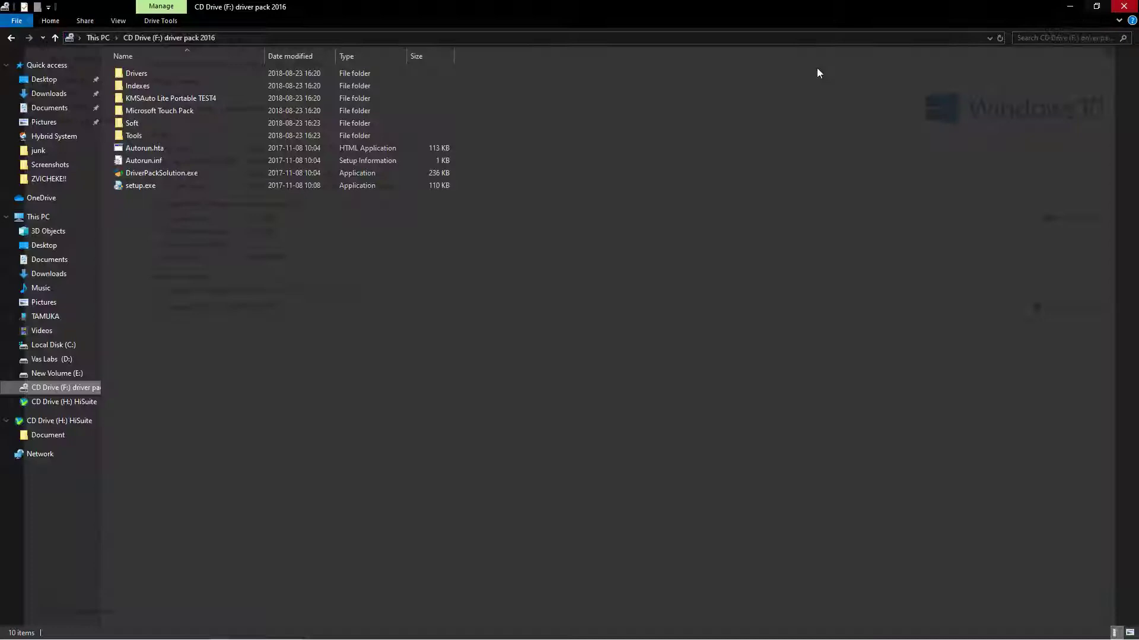
Browse the disc's Drivers folder, then switch to the Desktop folder
double_click(160, 73)
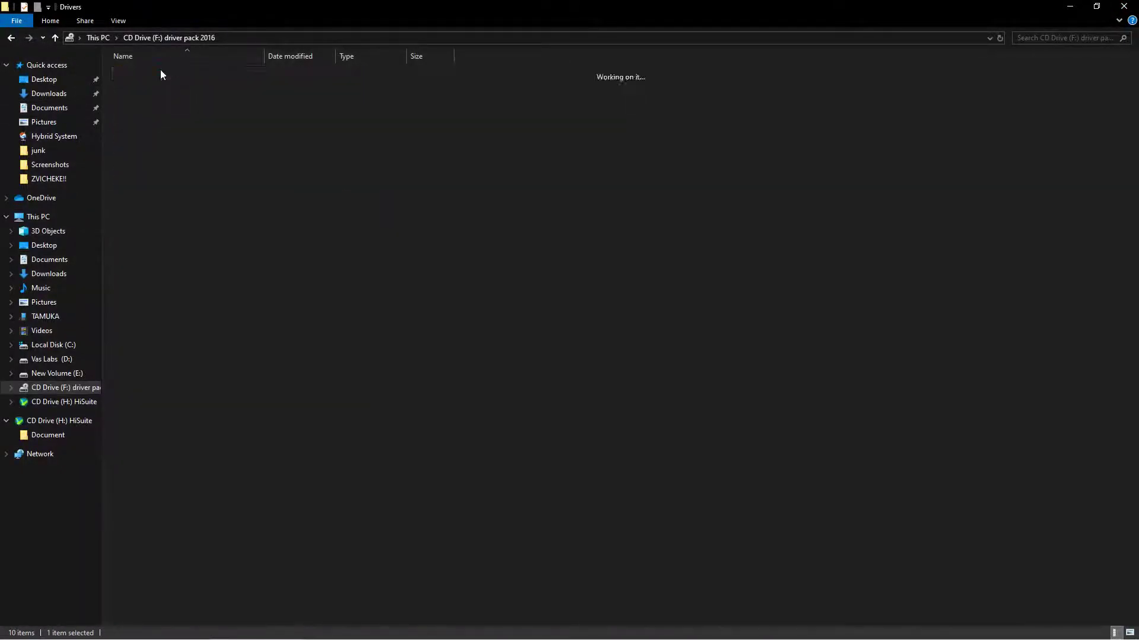
scroll(225, 521, "down", 1)
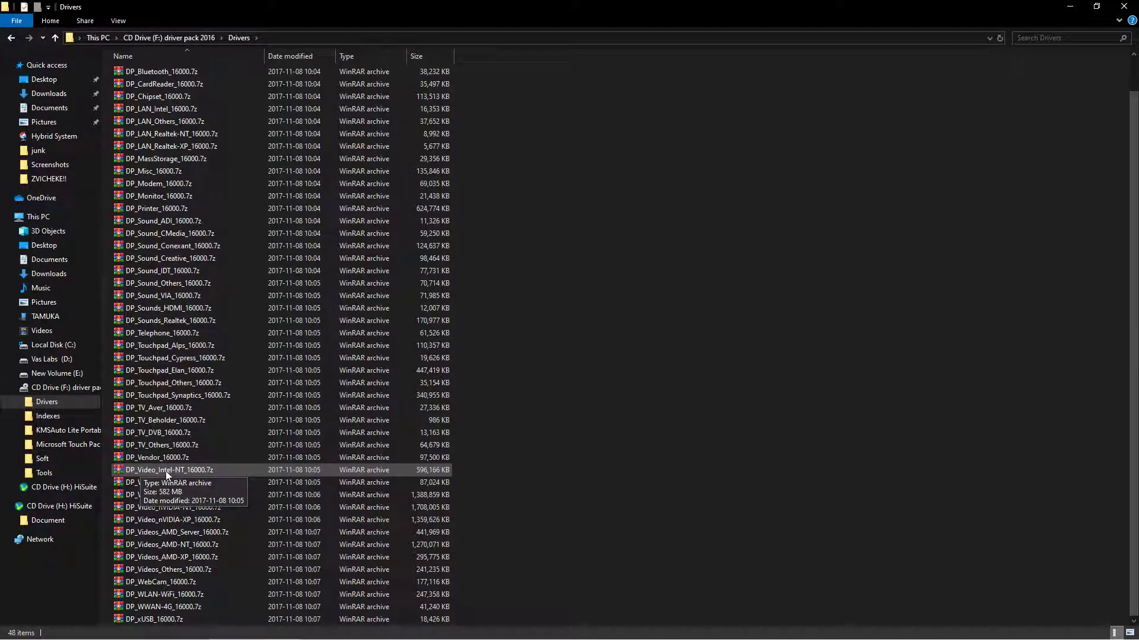
left_click(46, 248)
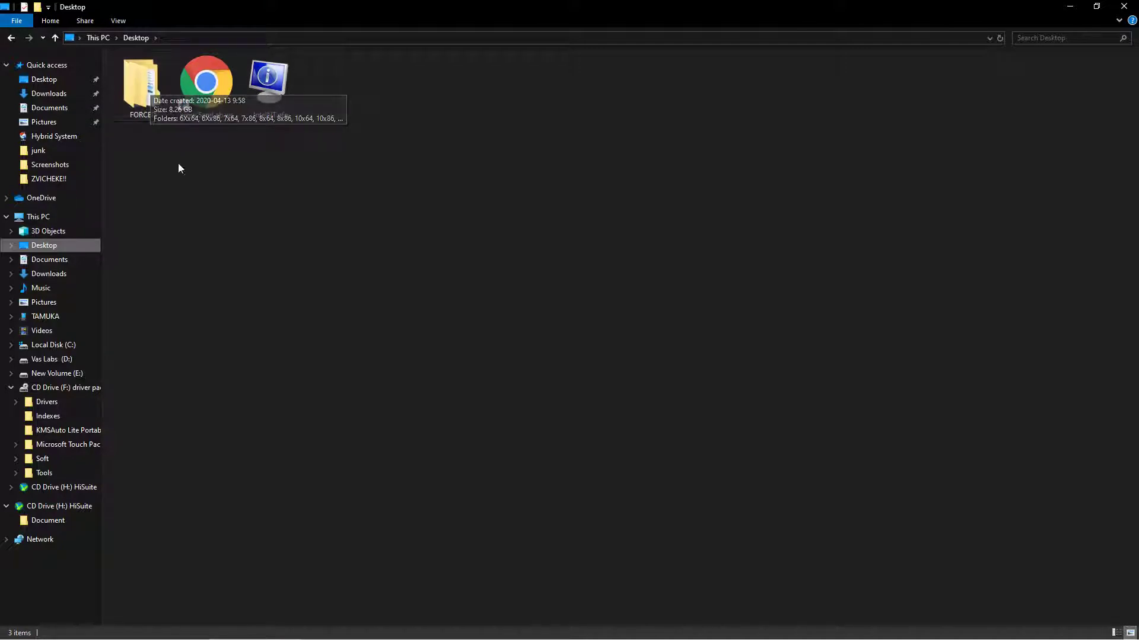
Open the FORCED folder on the Desktop to show its twelve version subfolders
double_click(154, 112)
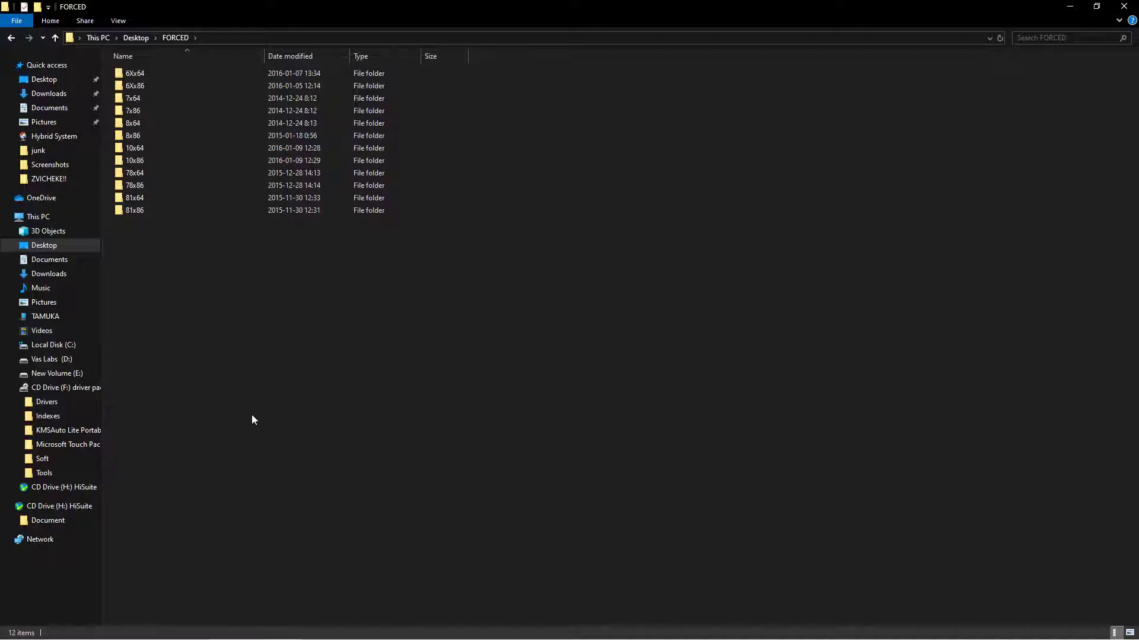
Launch Device Manager from the Win+X menu and centre its window
right_click(12, 629)
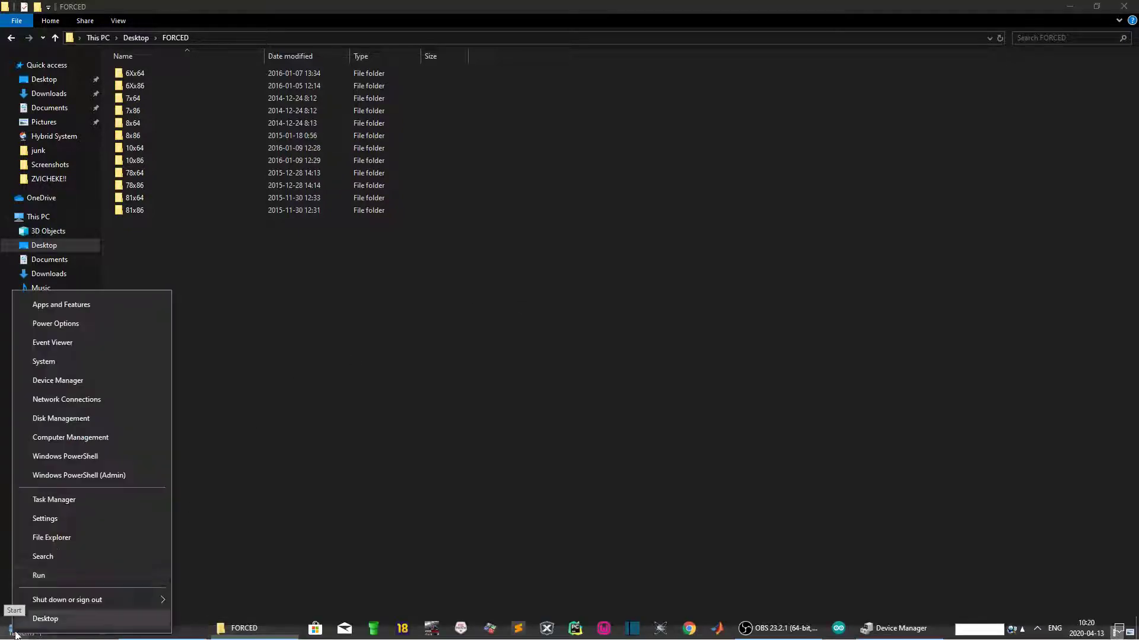
left_click(548, 370)
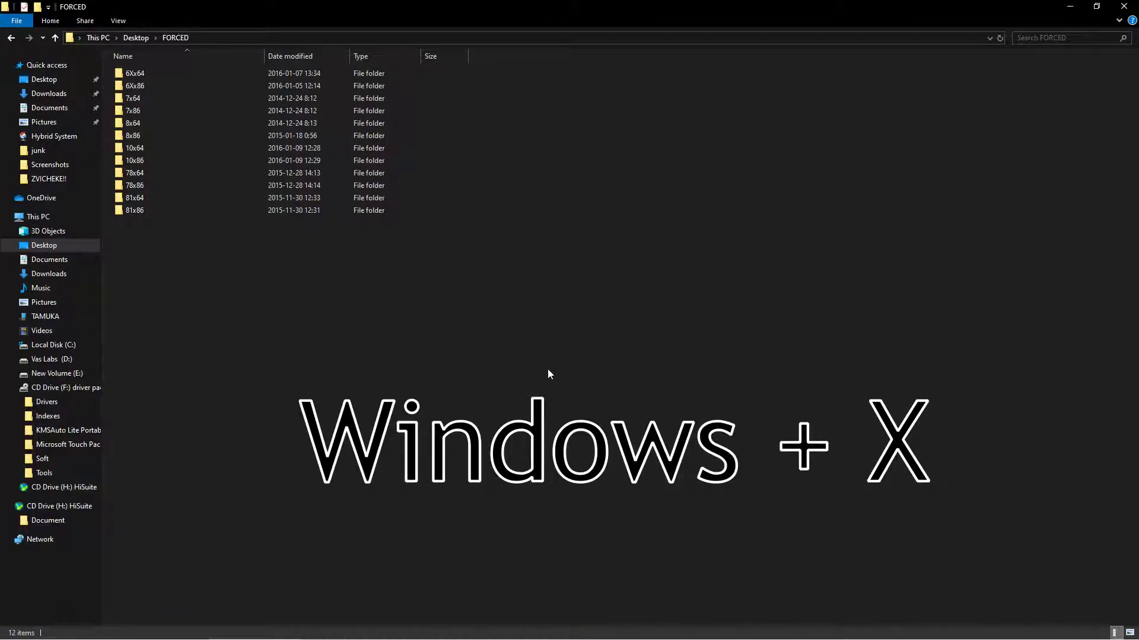
key("super+x")
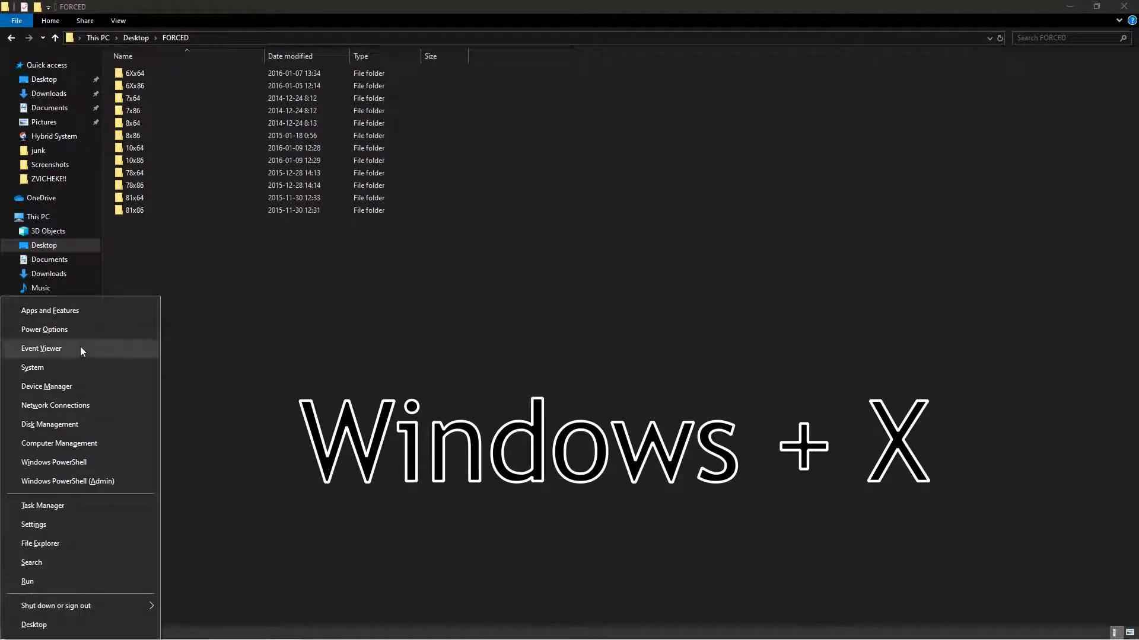
left_click(57, 390)
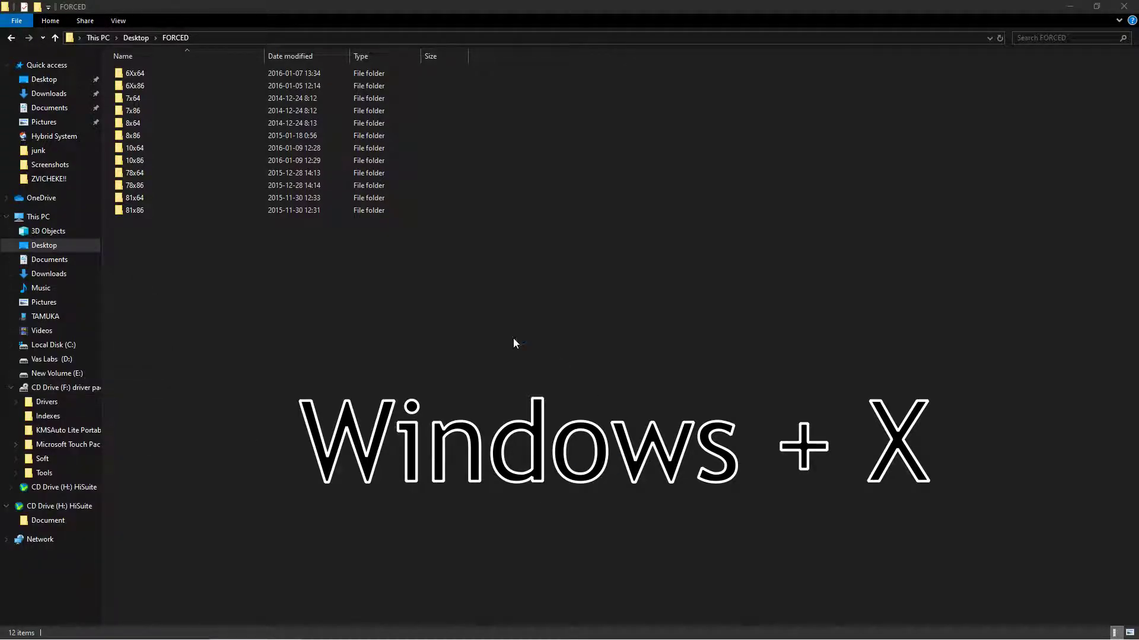
mouse_move(244, 41)
left_mouse_down()
mouse_move(394, 179)
mouse_move(573, 272)
left_mouse_up()
Start the driver update for Intel(R) HD Graphics 4400 under Display adapters
left_click(362, 342)
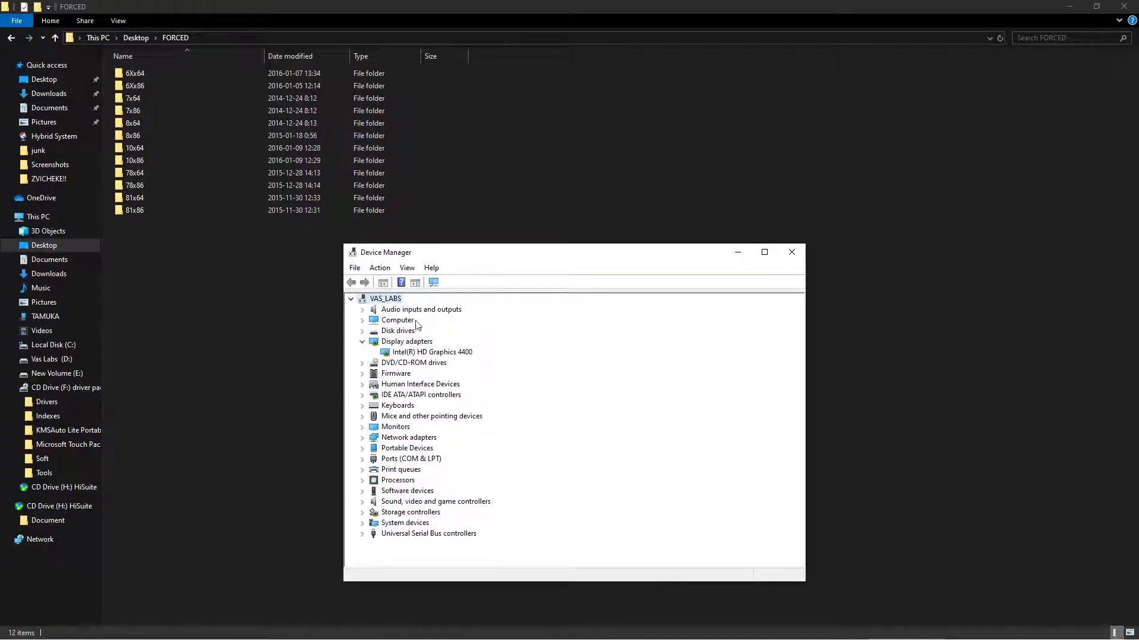
left_click_drag(497, 261, 497, 171)
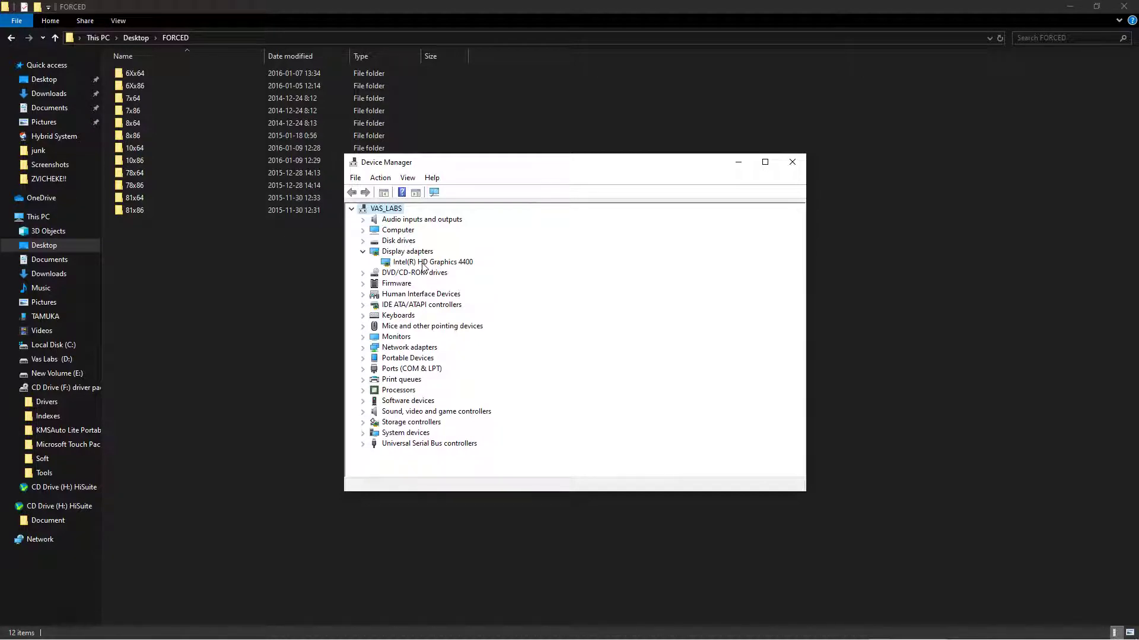
right_click(422, 265)
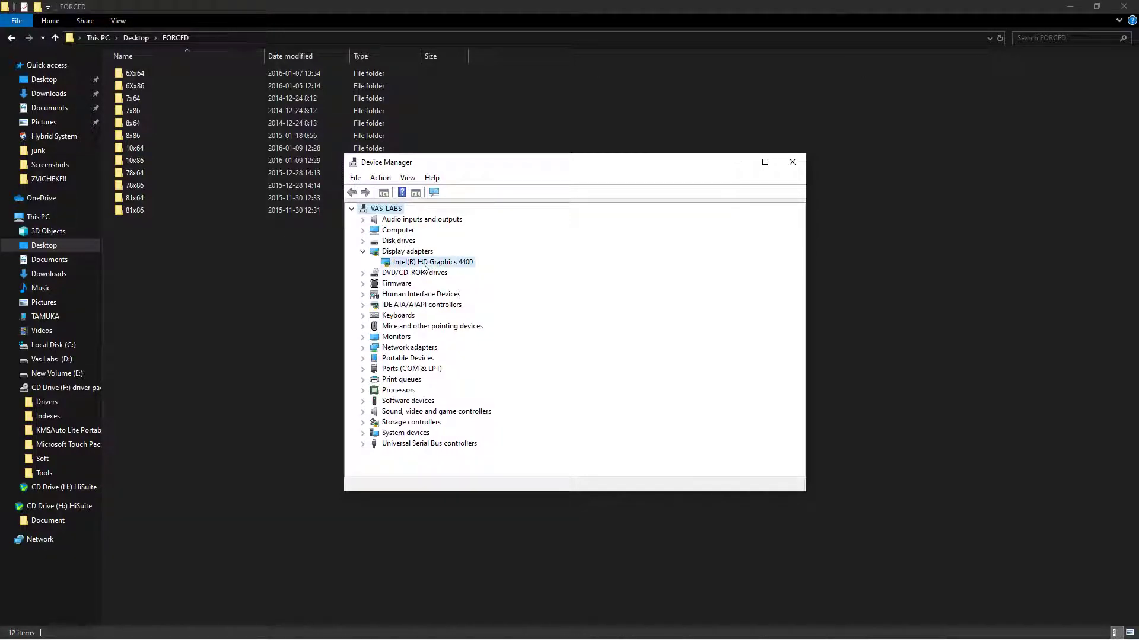
left_click(460, 271)
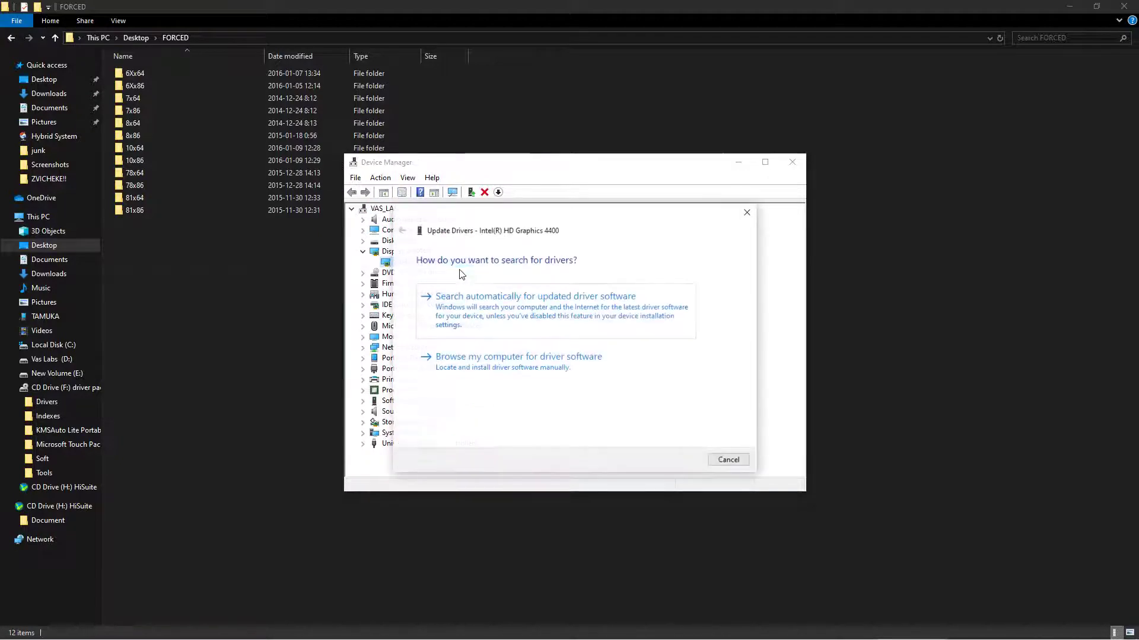
Set the driver search location to the Desktop\FORCED folder
left_click(544, 372)
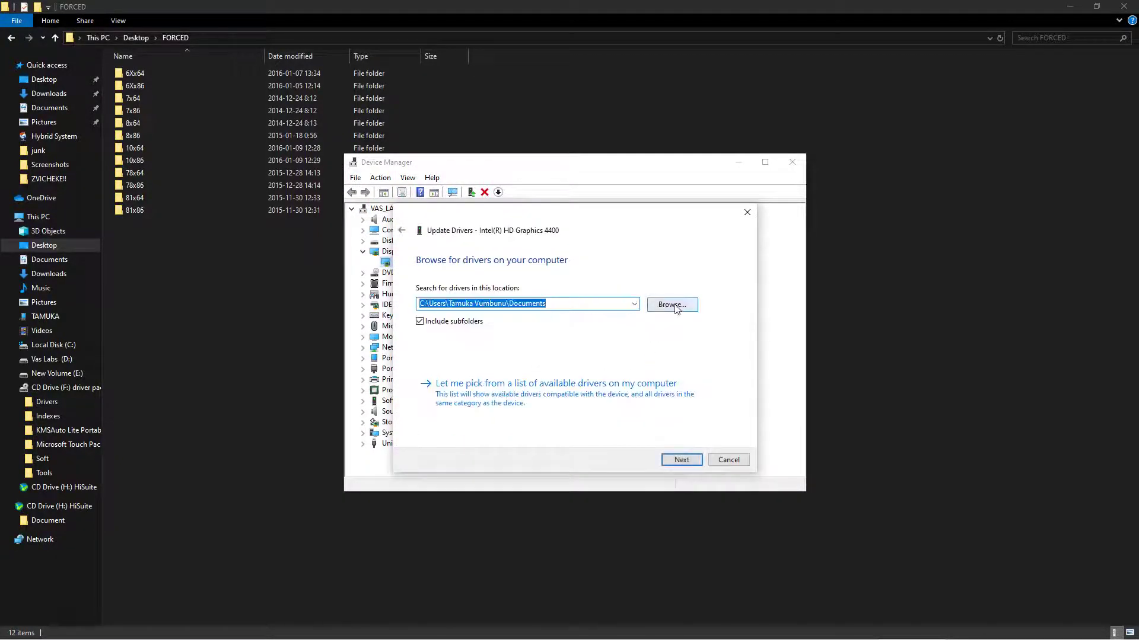
left_click(674, 307)
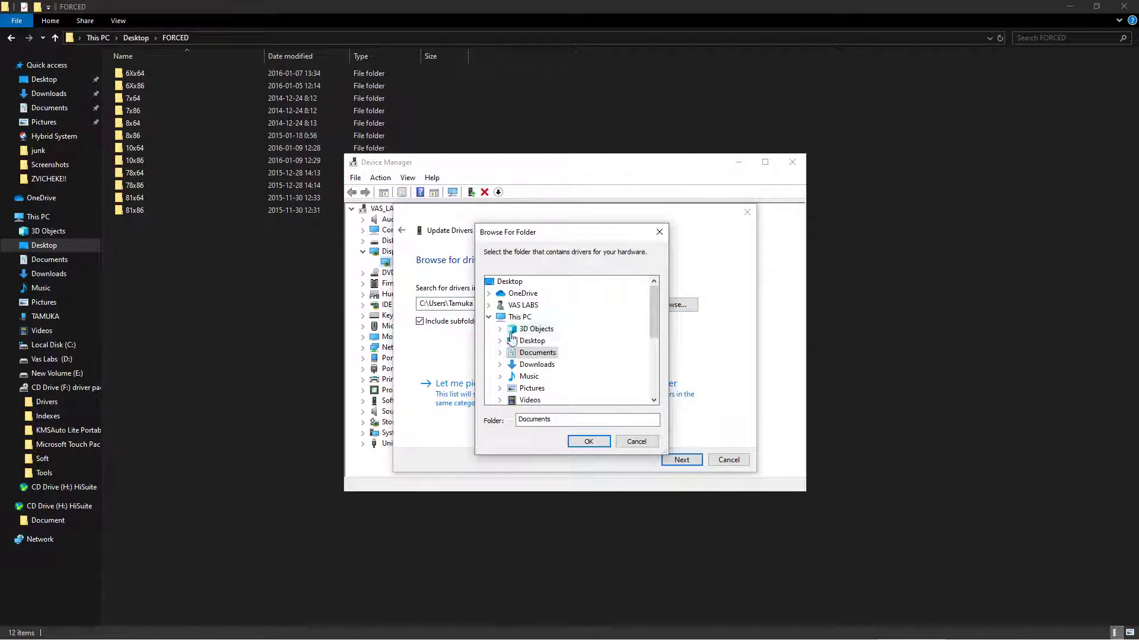
left_click(499, 341)
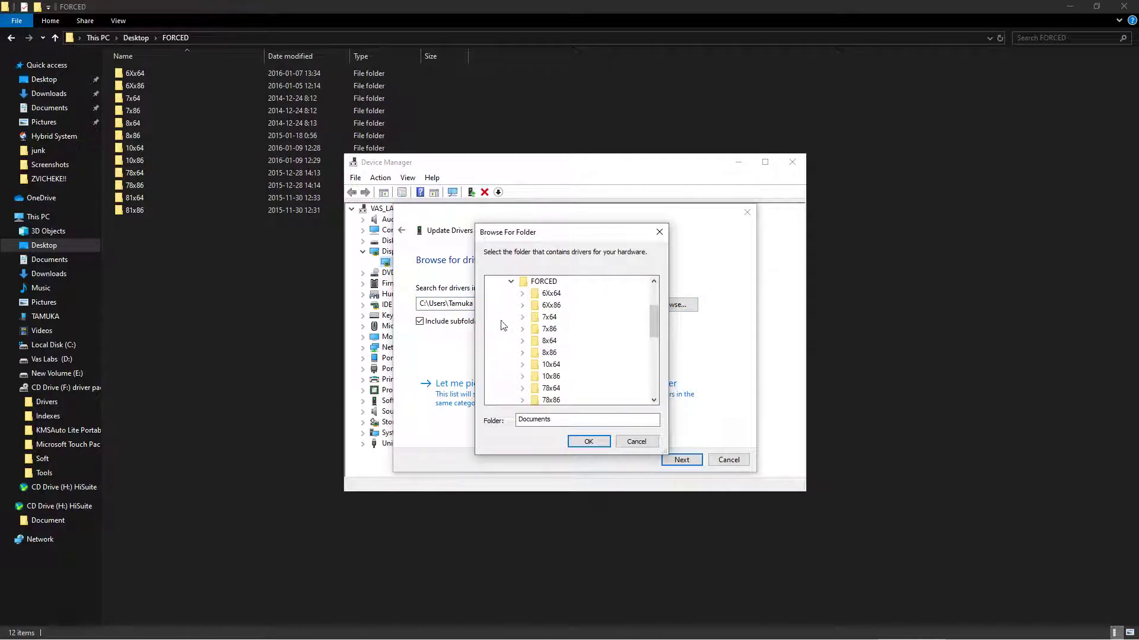
left_click(548, 285)
double_click(537, 331)
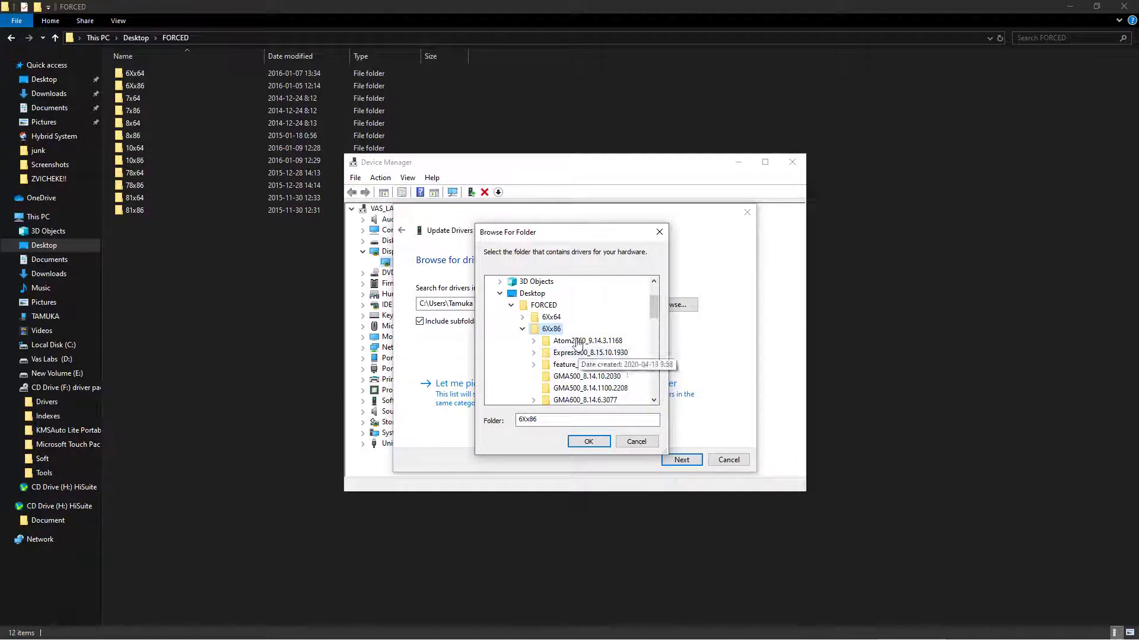
left_click(544, 305)
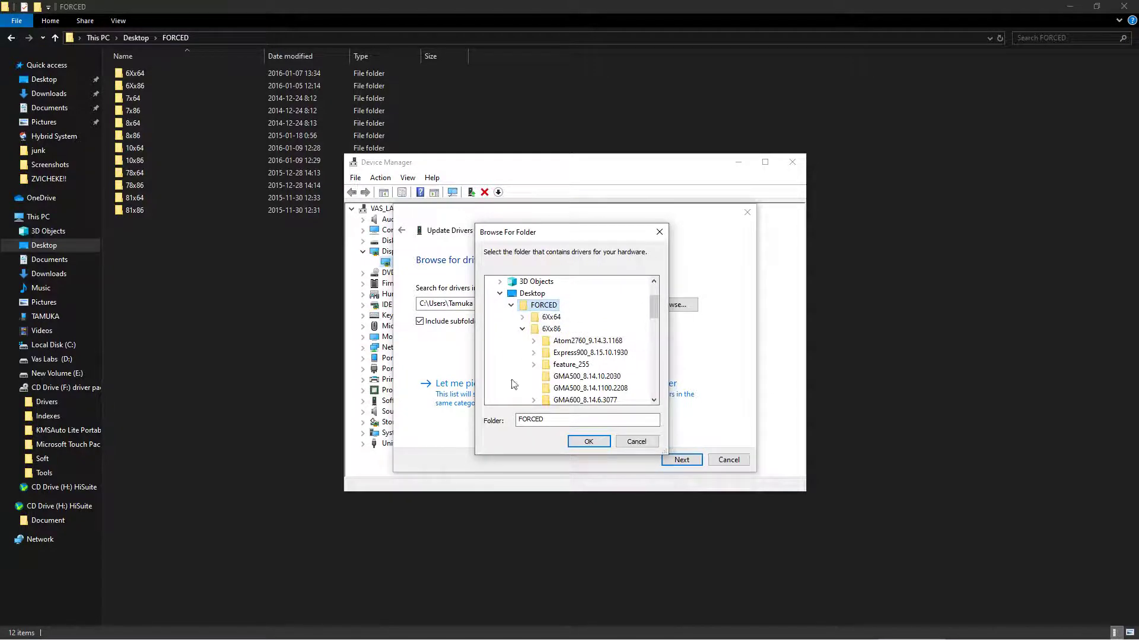
left_click(588, 442)
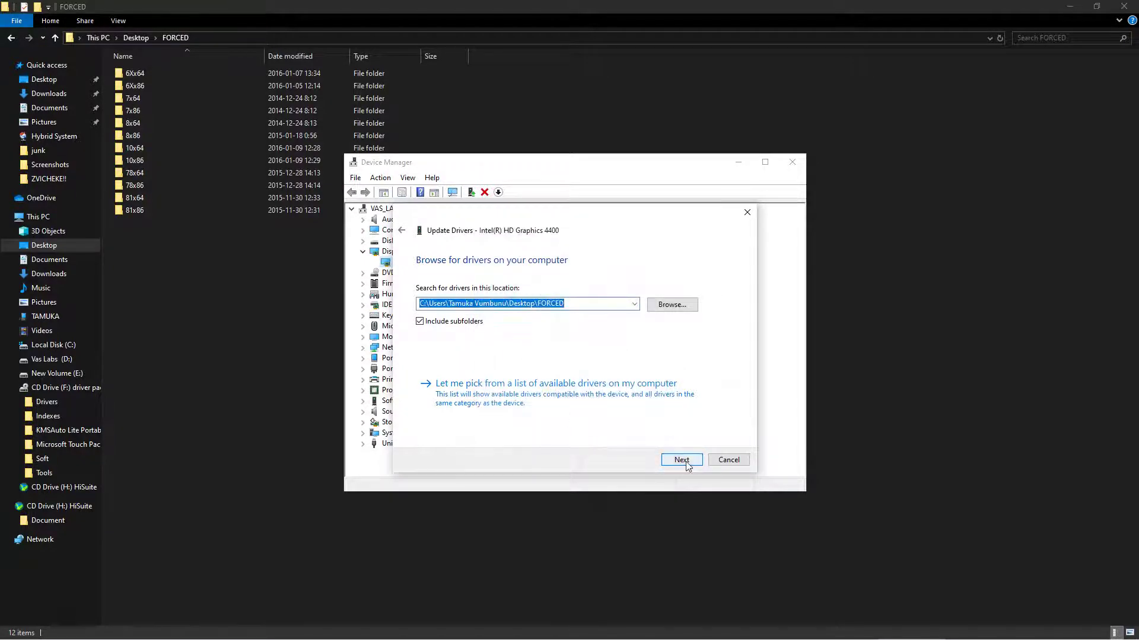
Go back a page and close the Update Drivers wizard
left_click_drag(597, 214, 600, 185)
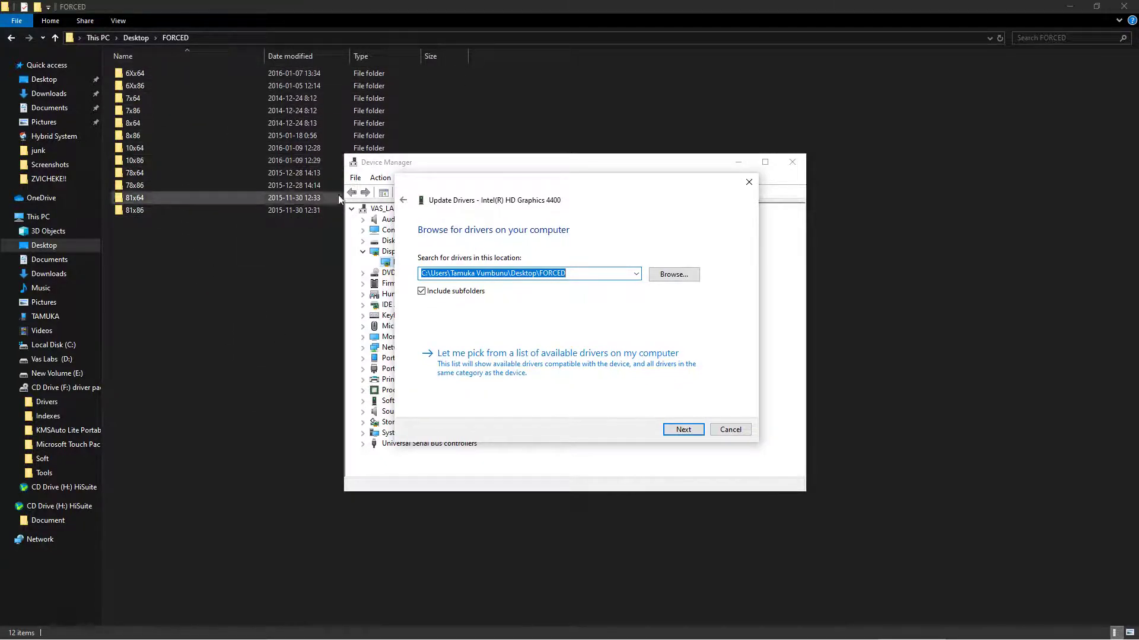
left_click(404, 202)
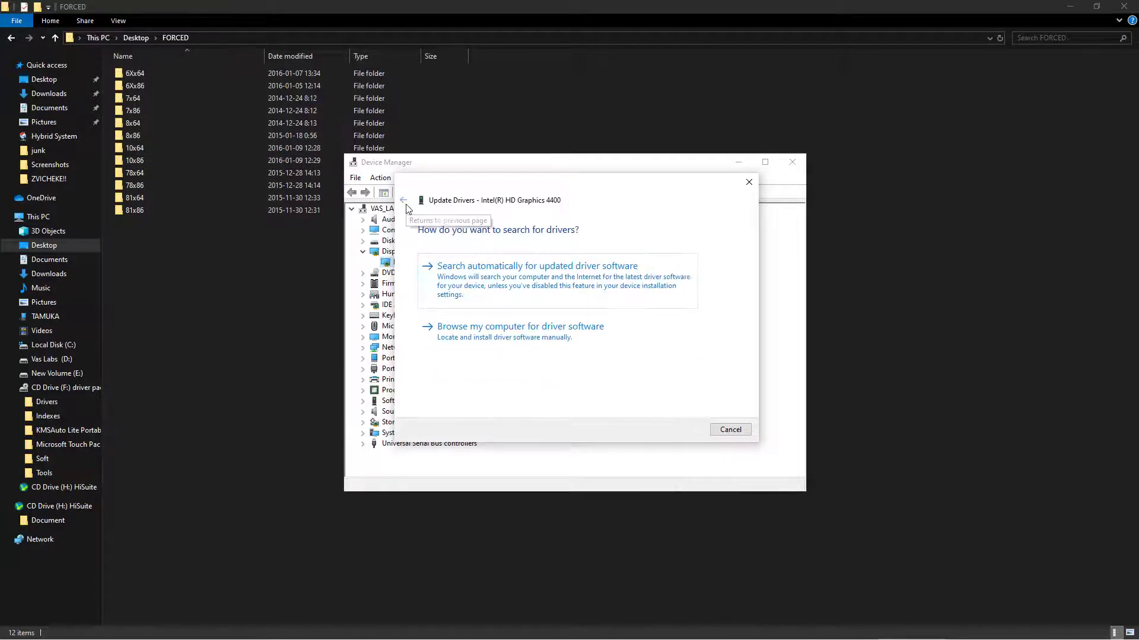
left_click(747, 184)
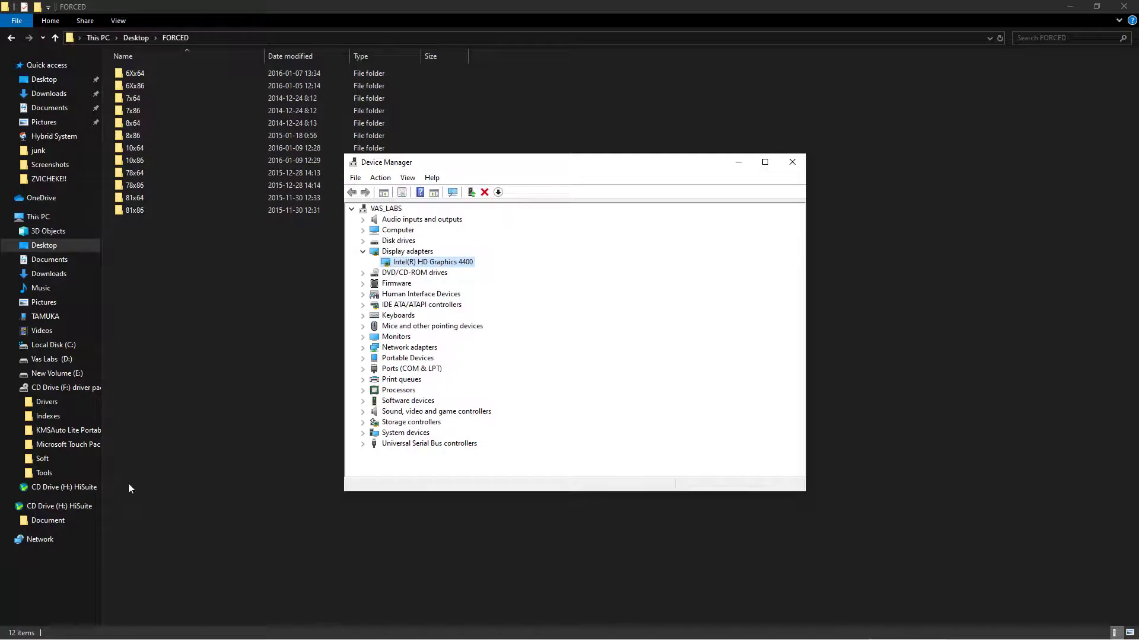
Open the Drivers folder on CD Drive (F:) and scroll its 48 driver archives
left_click(56, 387)
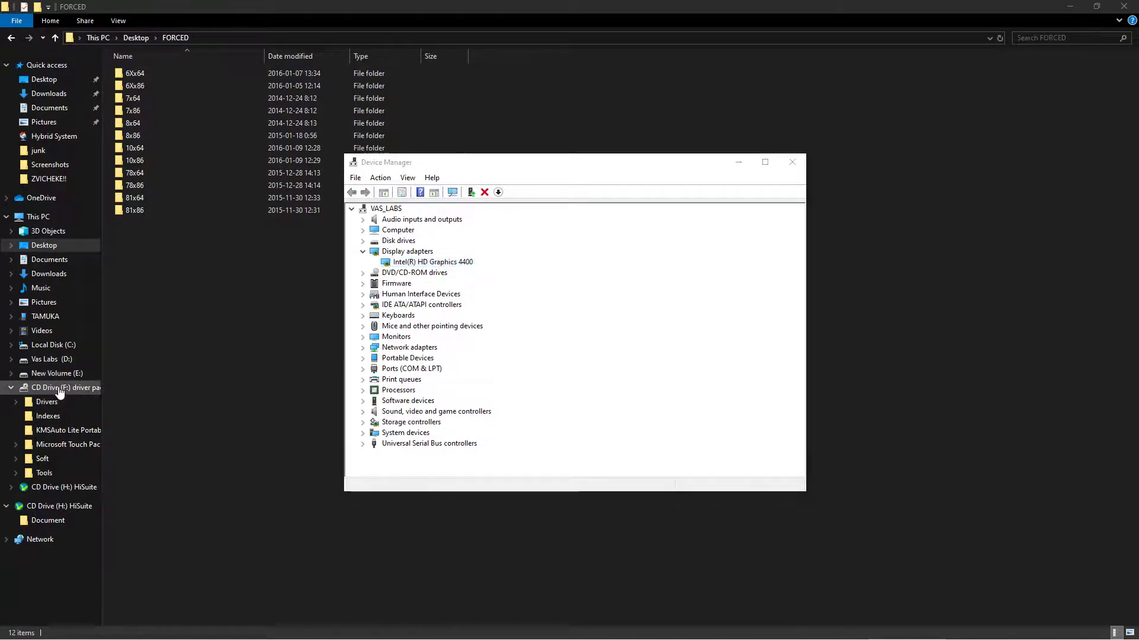
double_click(144, 74)
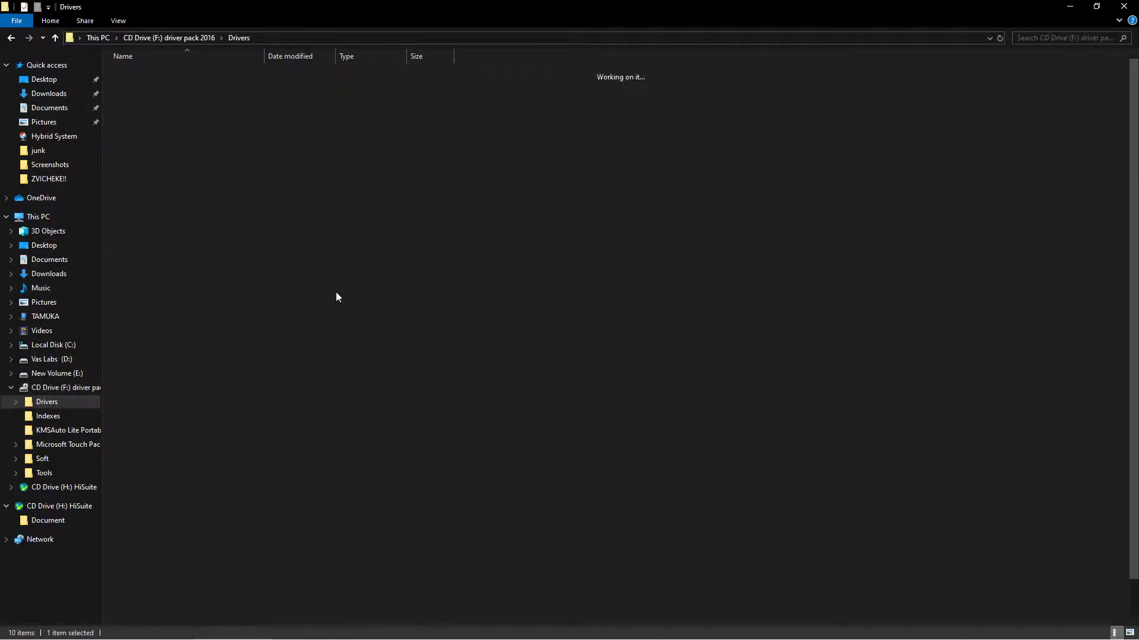
scroll(535, 457, "down", 2)
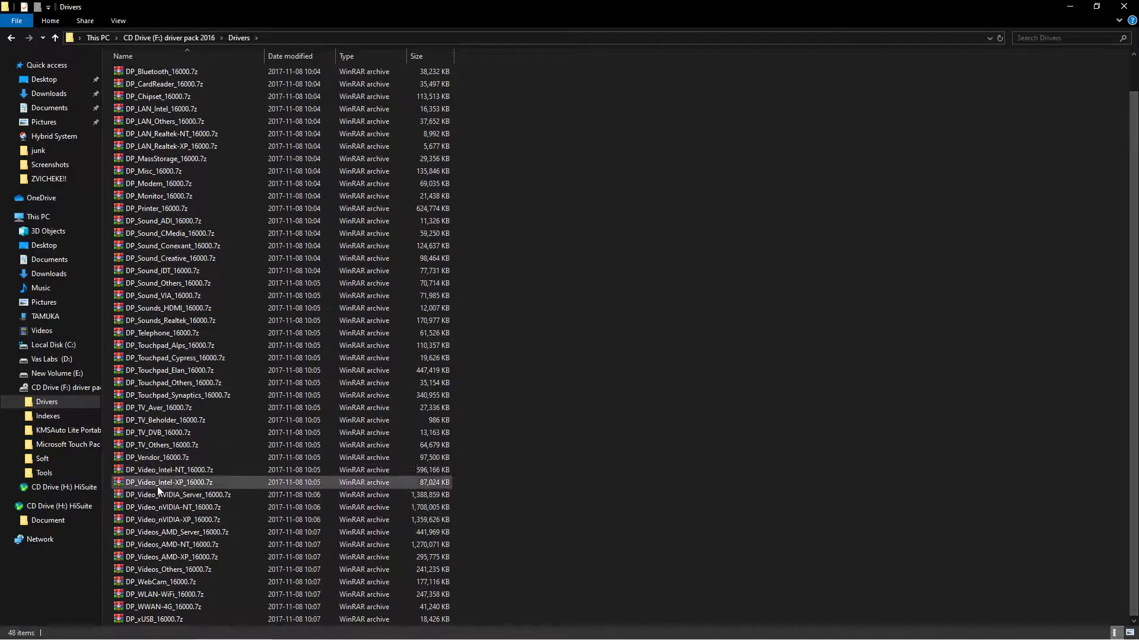